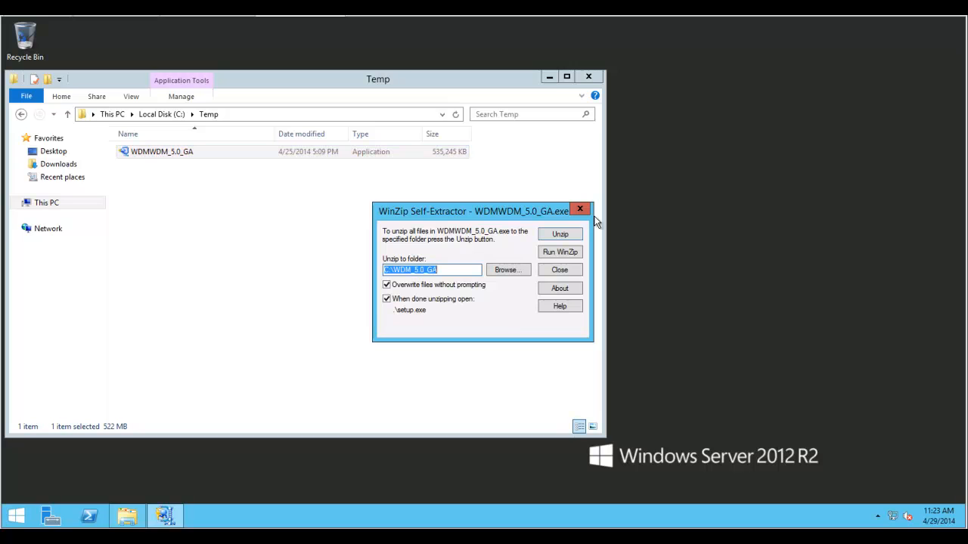
- Unzip the WDM 5.0 package to C:\WDM_5.0_GA and acknowledge the success message
{"action": "left_click", "coordinate": [563, 235]}
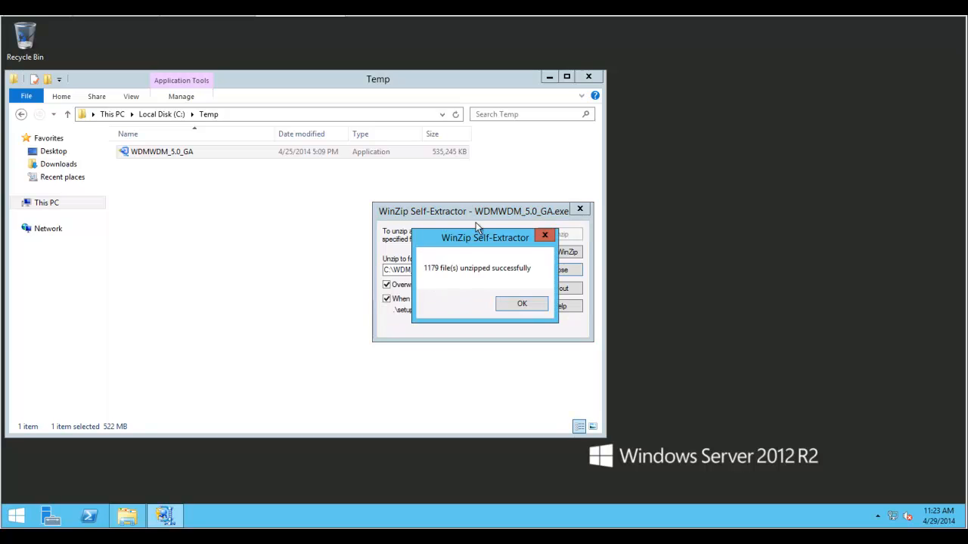
{"action": "left_click", "coordinate": [526, 305]}
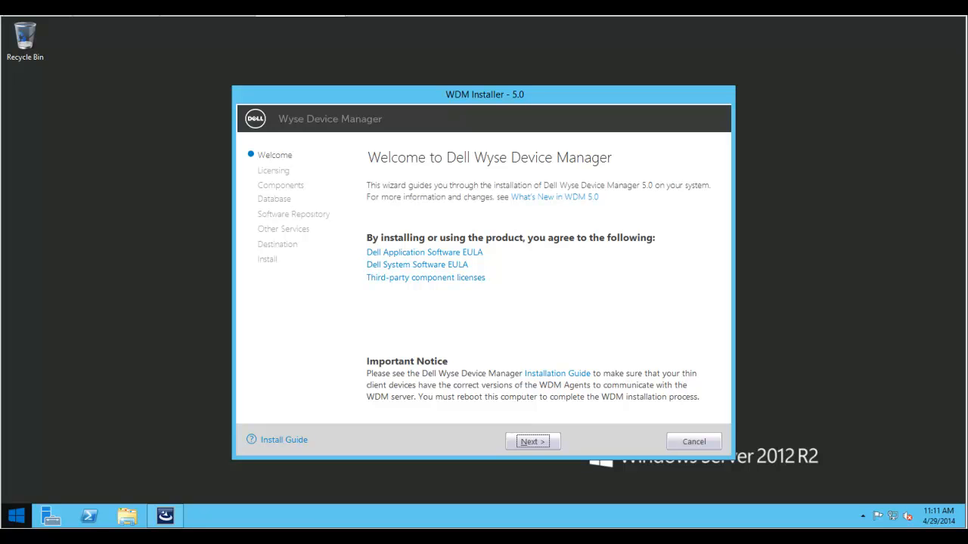
- Select WORKGROUP instead of ENTERPRISE licensing and proceed past Components to database setup
{"action": "left_click", "coordinate": [531, 442]}
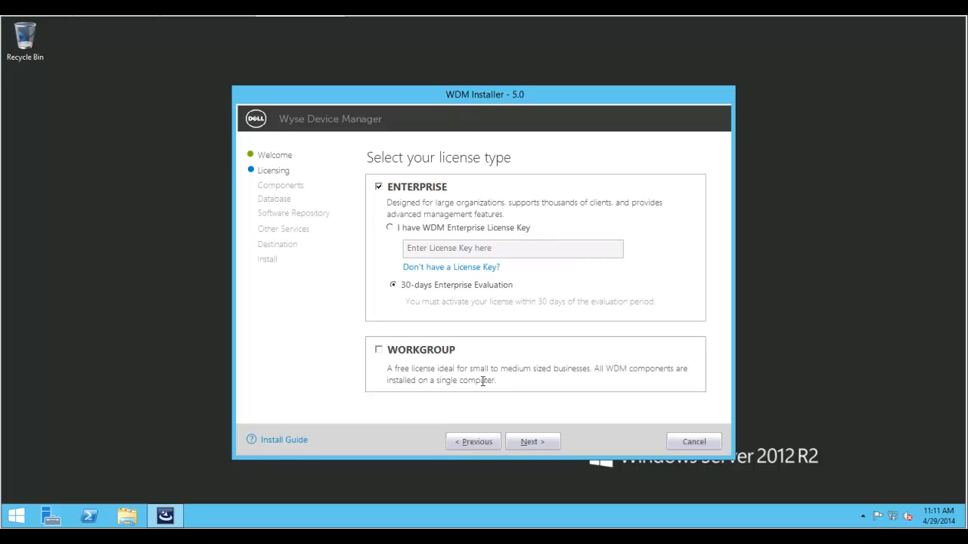
{"action": "left_click", "coordinate": [379, 351]}
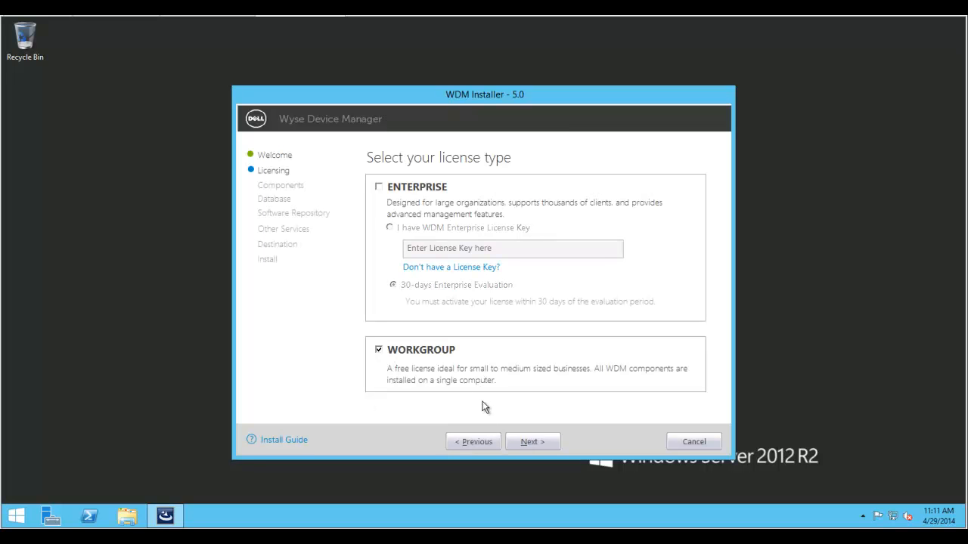
{"action": "left_click", "coordinate": [539, 442]}
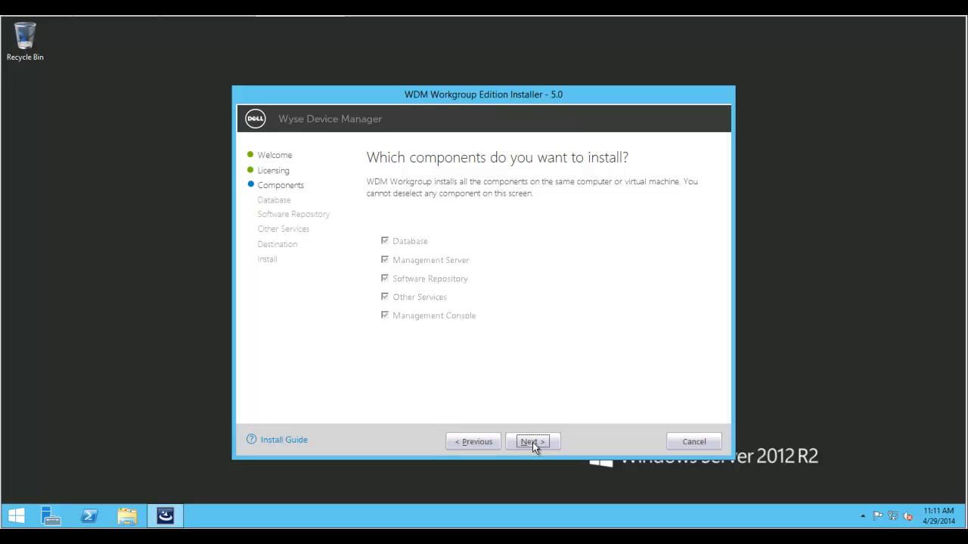
{"action": "left_click", "coordinate": [532, 442]}
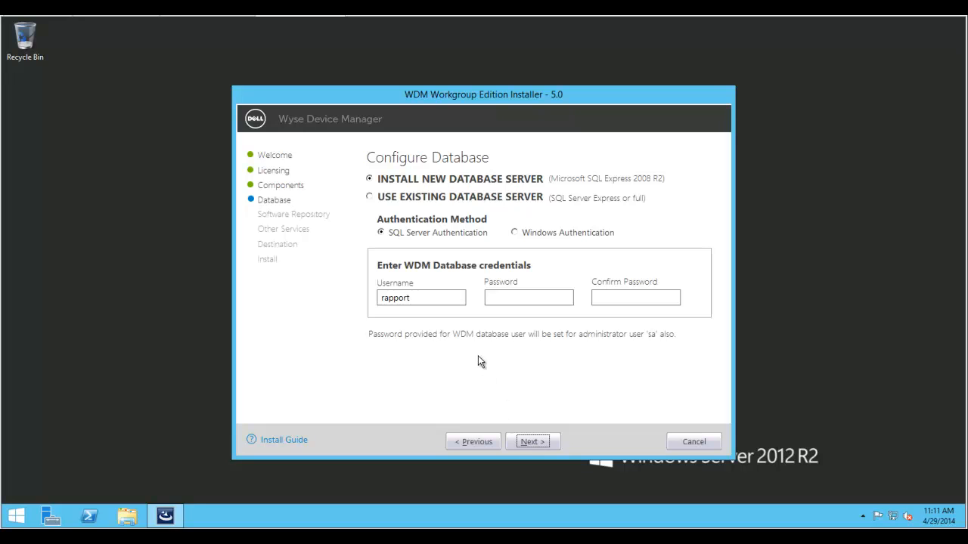
- Enter and confirm the database password, then continue to the software repository page
{"action": "left_click", "coordinate": [519, 298]}
{"action": "left_click", "coordinate": [519, 298]}
{"action": "type", "text": "•••••••••"}
{"action": "key", "text": "Tab"}
{"action": "type", "text": "••••••••"}
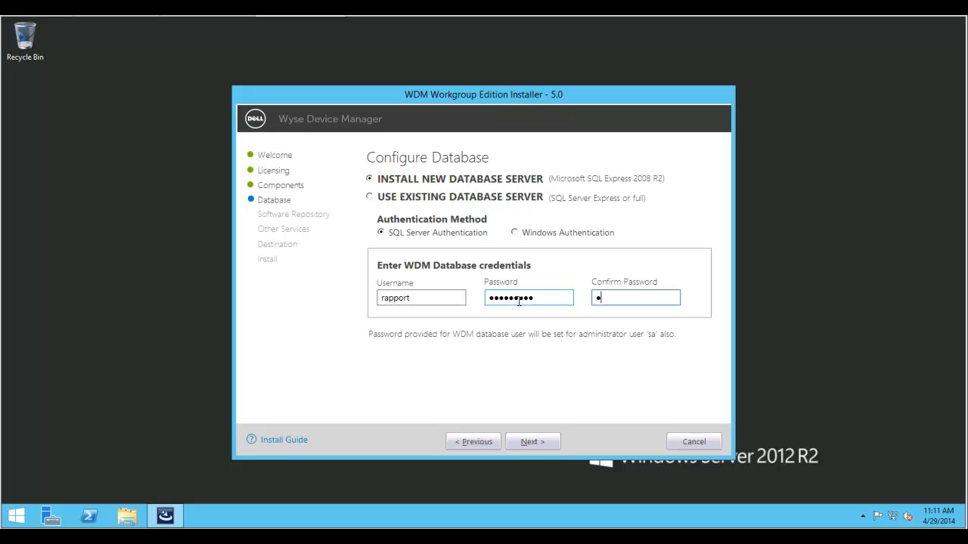
{"action": "type", "text": "••"}
{"action": "left_click", "coordinate": [547, 444]}
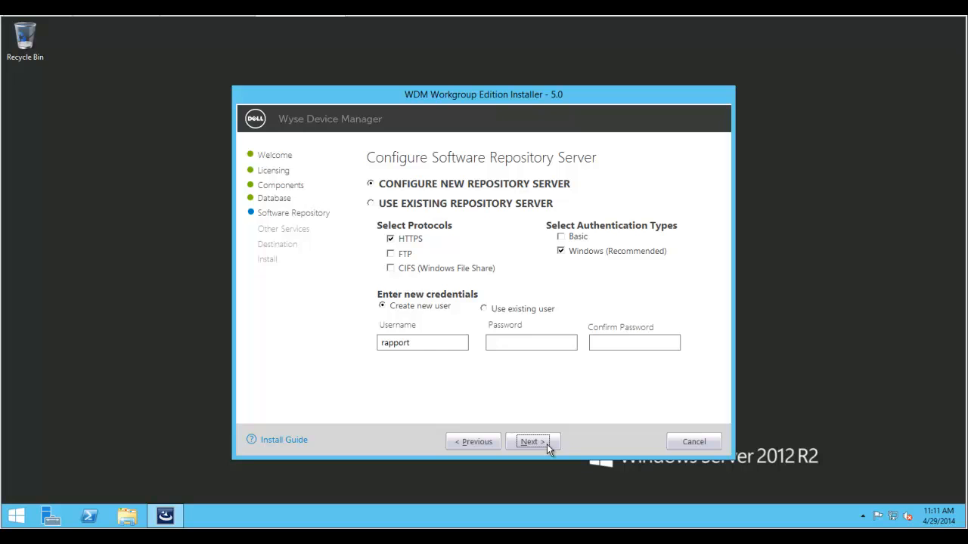
- Enter and confirm the software repository password, then continue to services selection
{"action": "left_click", "coordinate": [551, 344]}
{"action": "left_click", "coordinate": [515, 345]}
{"action": "type", "text": "•••••••••"}
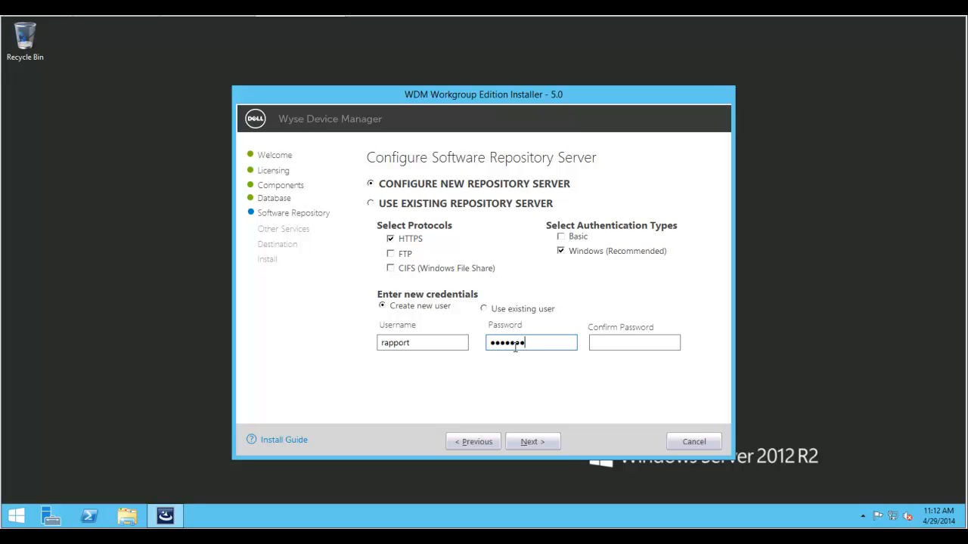
{"action": "key", "text": "Tab"}
{"action": "type", "text": "•••••••••"}
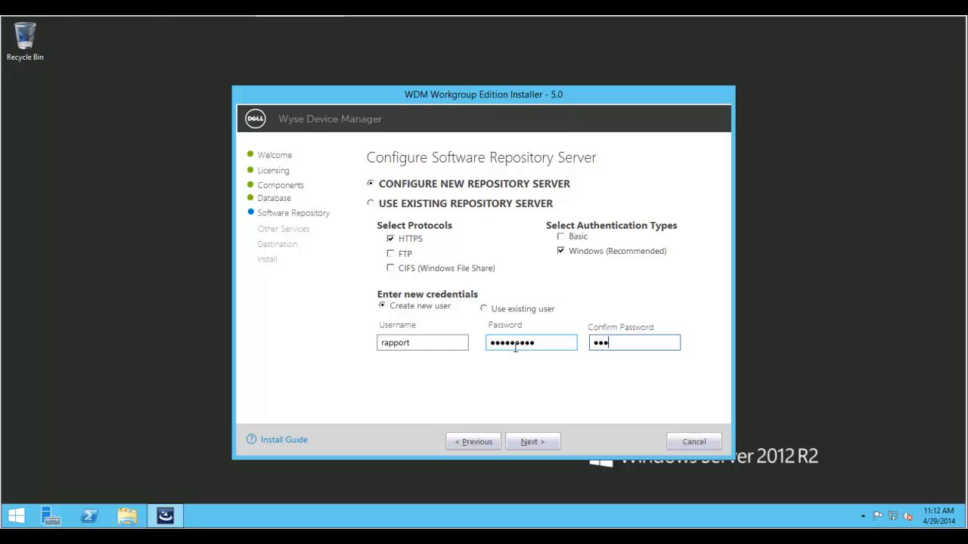
{"action": "left_click", "coordinate": [532, 443]}
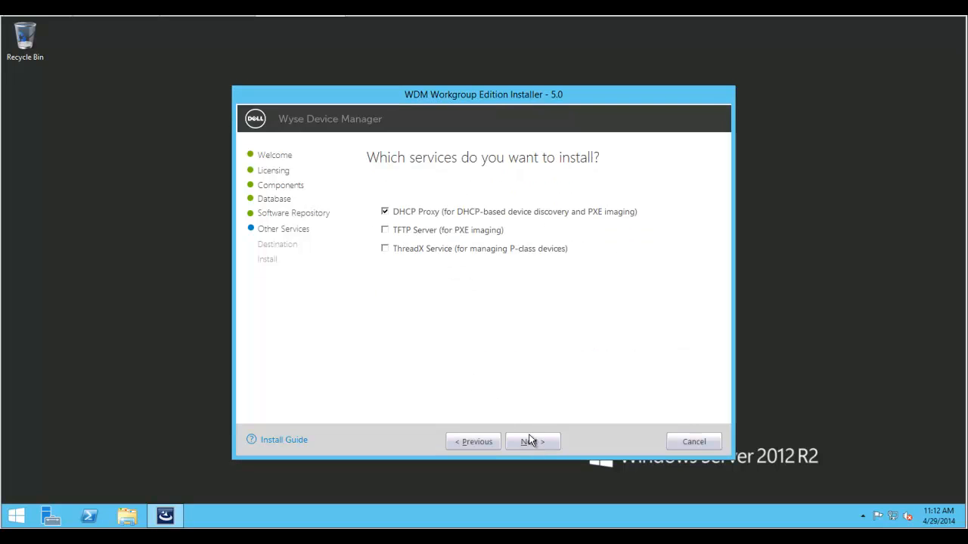
- Add ThreadX Service and install to the default C:\Program Files (x86)\Wyse\WDM path
{"action": "left_click", "coordinate": [385, 249]}
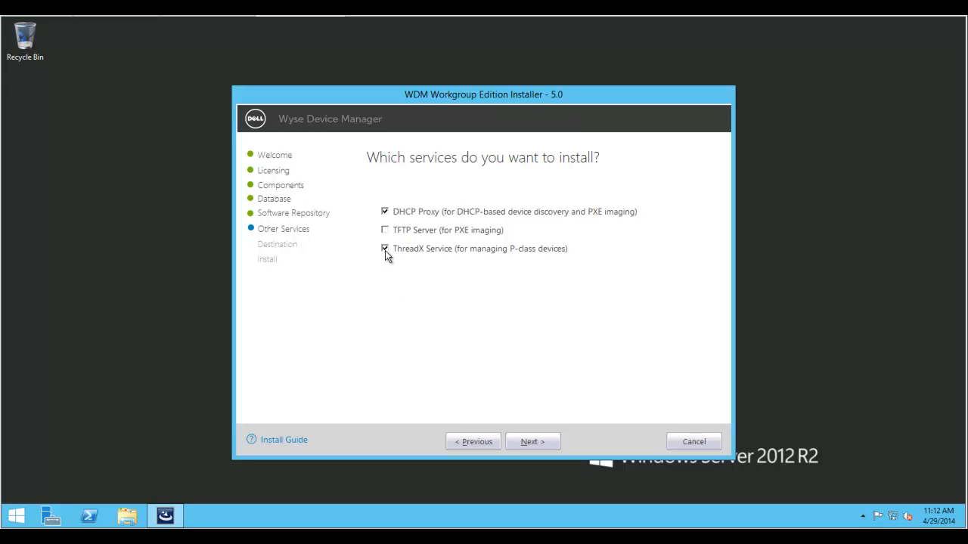
{"action": "left_click", "coordinate": [533, 442]}
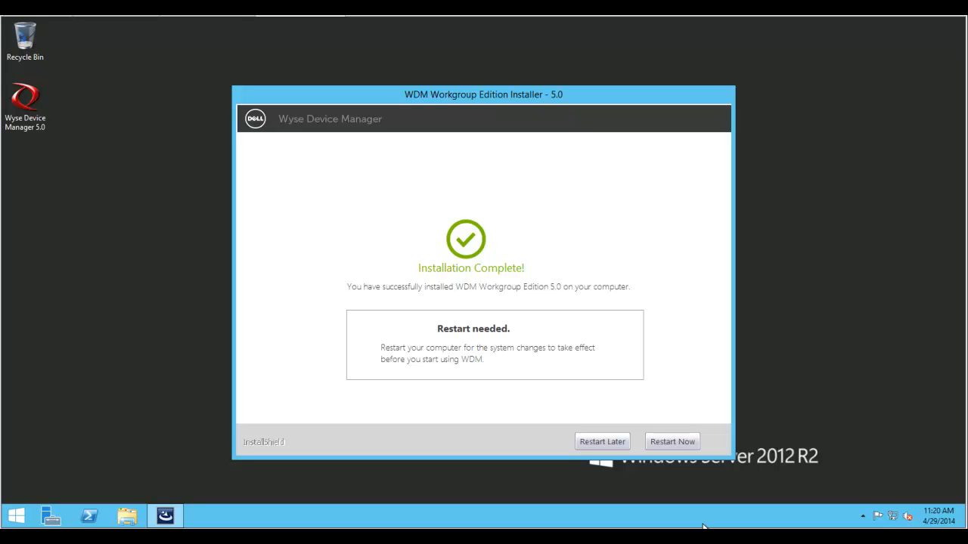
- Choose Restart Now to reboot the server and complete installation
{"action": "left_click", "coordinate": [686, 443]}
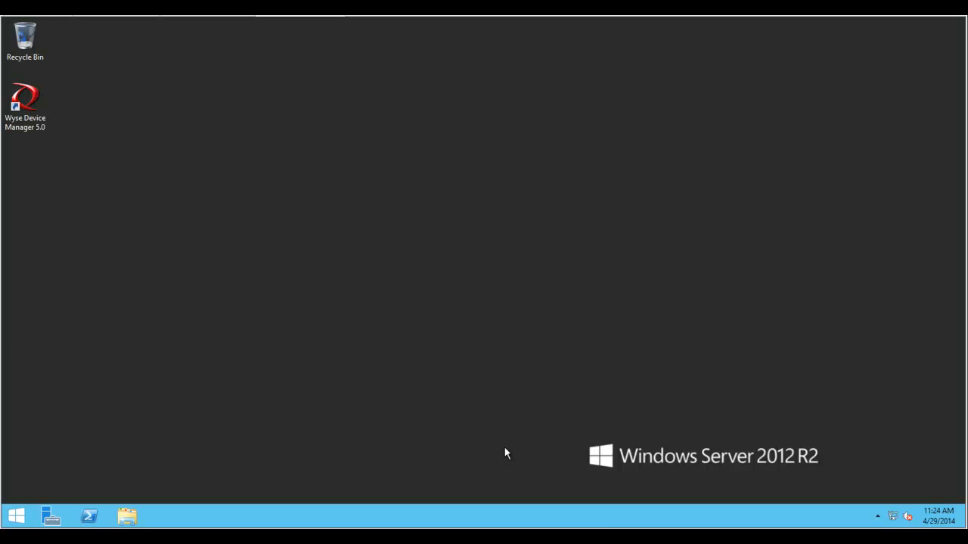
- Launch the Wyse Device Manager console, continue the evaluation, and view the Device Manager list
{"action": "right_click", "coordinate": [34, 105]}
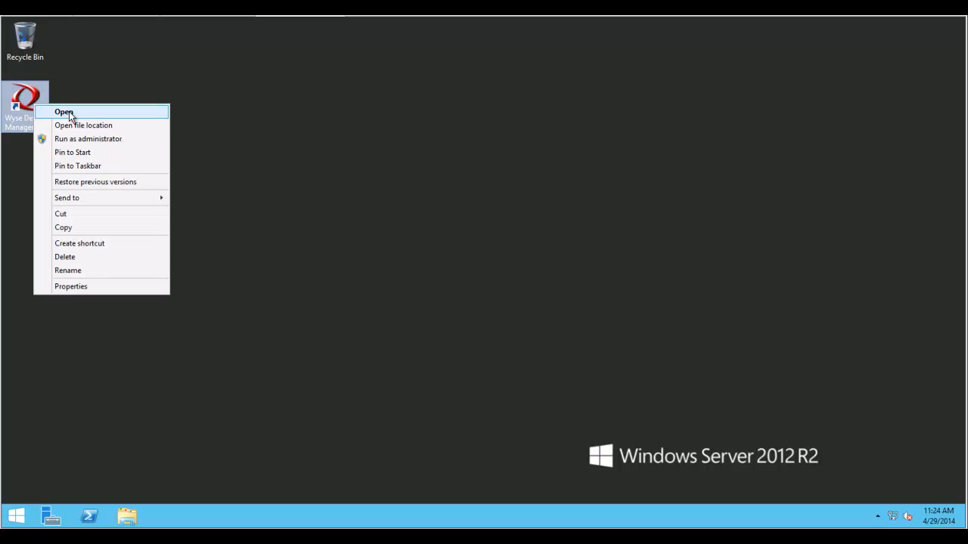
{"action": "left_click", "coordinate": [67, 113]}
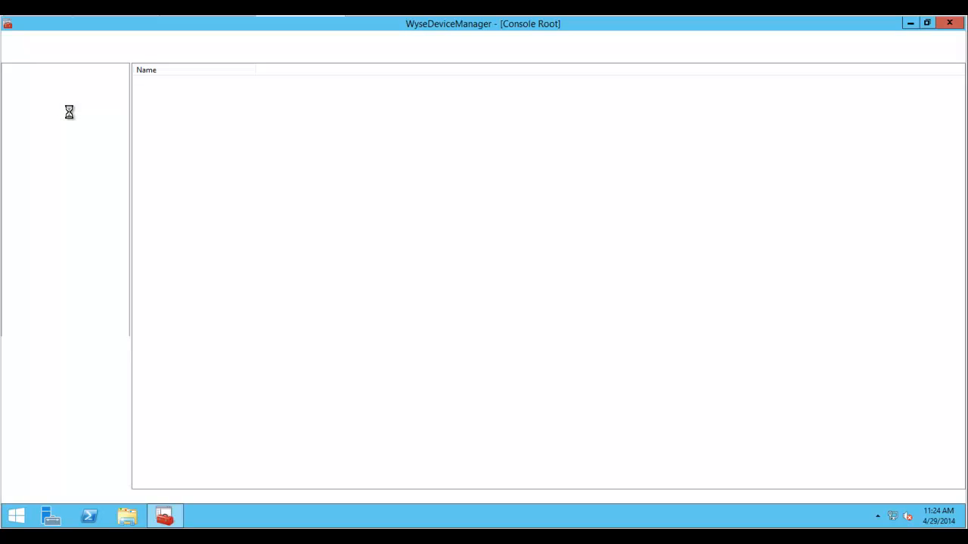
{"action": "left_click", "coordinate": [10, 81]}
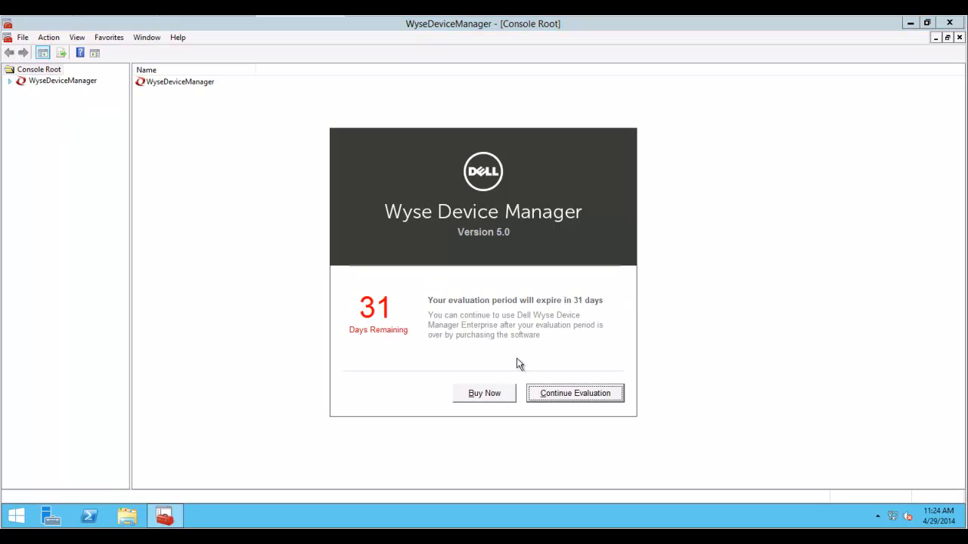
{"action": "left_click", "coordinate": [579, 399]}
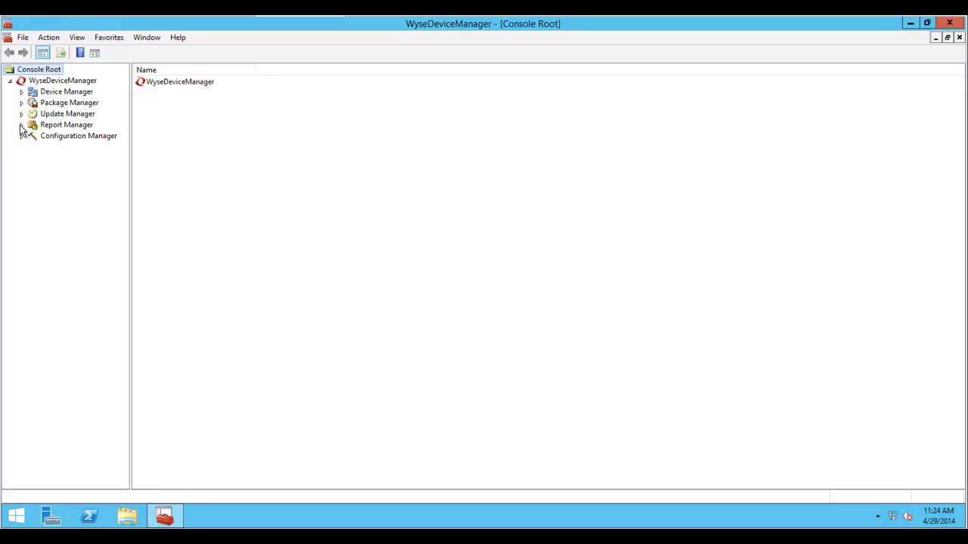
{"action": "left_click", "coordinate": [21, 92]}
{"action": "left_click", "coordinate": [58, 92]}
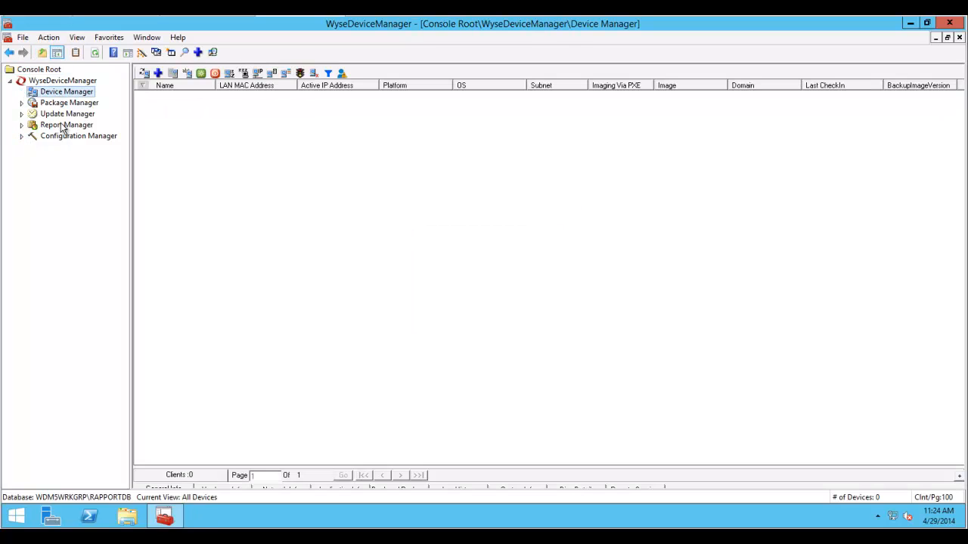
- Open the license key's properties under Configuration Manager > Licensing and follow the rapportlicensing.com link
{"action": "left_click", "coordinate": [21, 137]}
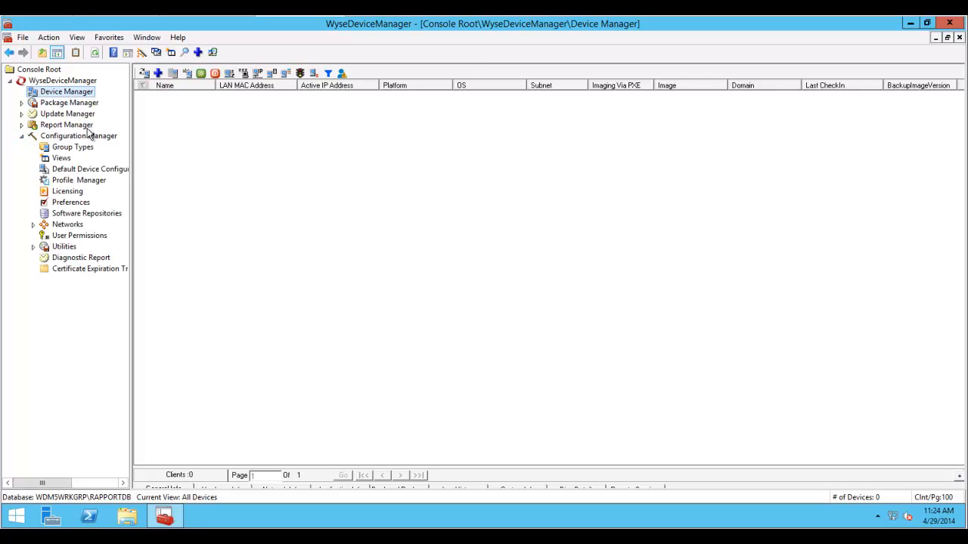
{"action": "left_click", "coordinate": [76, 192]}
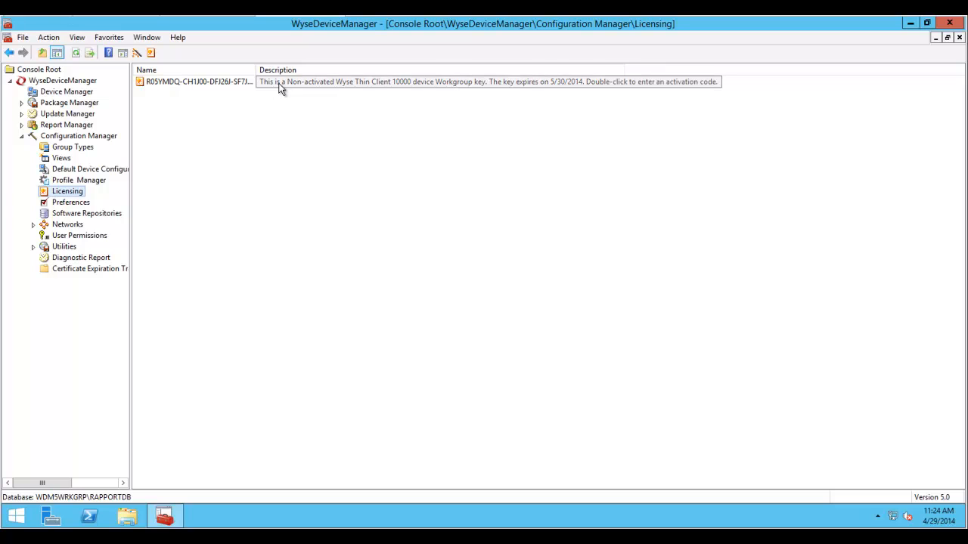
{"action": "right_click", "coordinate": [218, 81]}
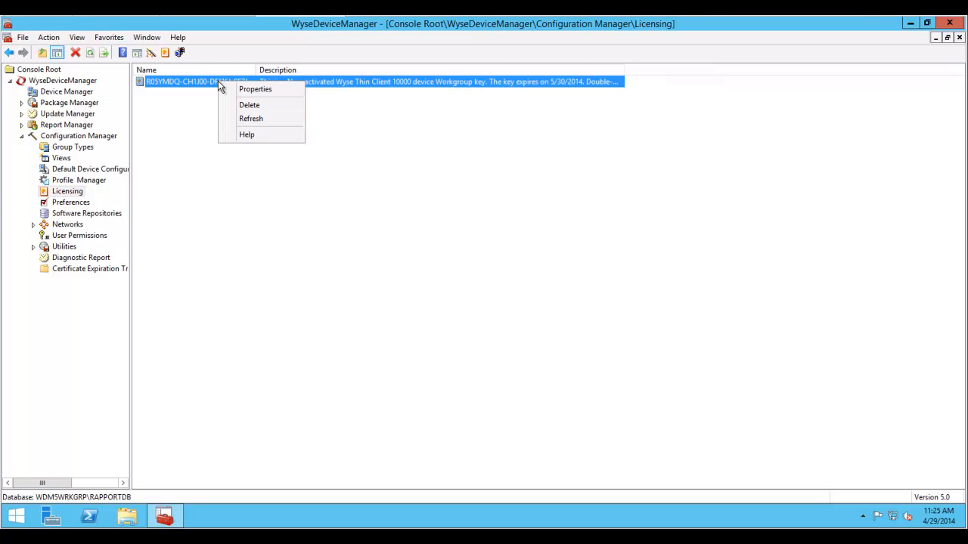
{"action": "left_click", "coordinate": [257, 89]}
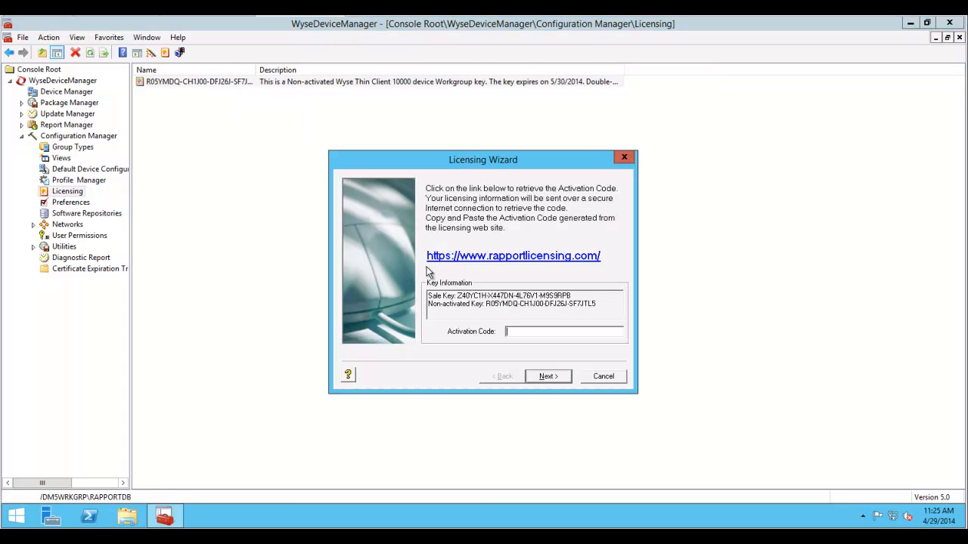
{"action": "left_click", "coordinate": [528, 257]}
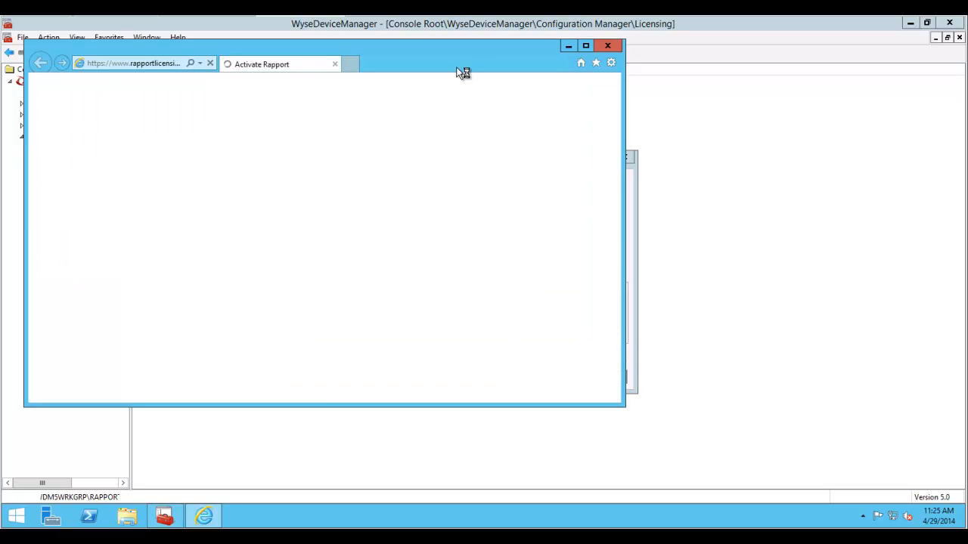
- Fill in the activation form with the company name, contact's name, postal address, United States, phone and e-mail
{"action": "left_click_drag", "start_coordinate": [462, 46], "coordinate": [487, 89]}
{"action": "left_click", "coordinate": [215, 137]}
{"action": "type", "text": "ABC Corporation"}
{"action": "key", "text": "Tab"}
{"action": "type", "text": "John"}
{"action": "key", "text": "Tab"}
{"action": "type", "text": "Doe"}
{"action": "key", "text": "shift+Tab"}
{"action": "key", "text": "Tab"}
{"action": "key", "text": "Tab"}
{"action": "type", "text": "123 Work Ave"}
{"action": "key", "text": "Tab"}
{"action": "type", "text": "Springfield"}
{"action": "key", "text": "Tab"}
{"action": "type", "text": "Il"}
{"action": "left_click", "coordinate": [239, 230]}
{"action": "left_click", "coordinate": [173, 230]}
{"action": "left_click", "coordinate": [185, 250]}
{"action": "type", "text": "78903"}
{"action": "key", "text": "Tab"}
{"action": "type", "text": "5555555555"}
{"action": "key", "text": "Tab"}
{"action": "type", "text": "jdo"}
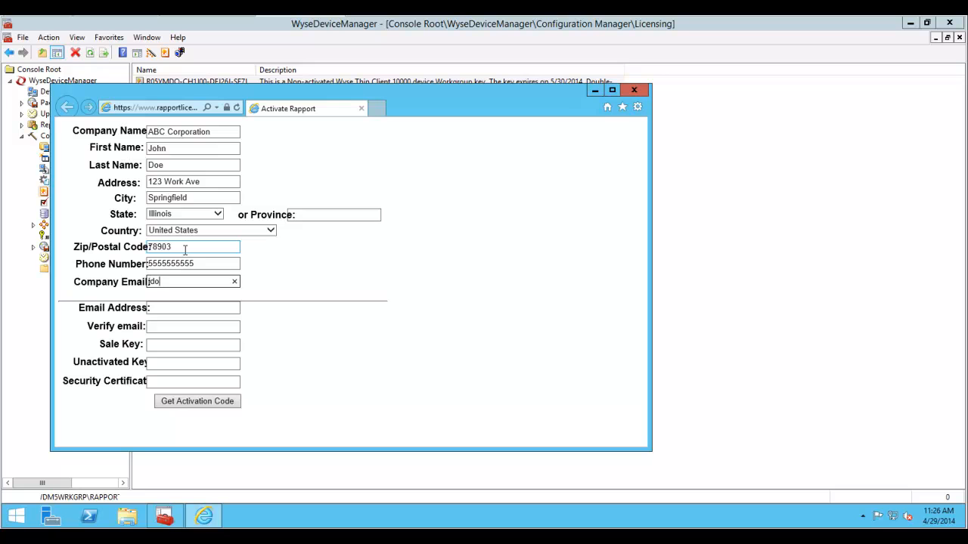
{"action": "type", "text": "e@abccorp.com"}
- Copy the sale key and non-activated key from the Licensing Wizard into the web form
{"action": "key", "text": "Tab"}
{"action": "type", "text": "jdoe@abccorp.com"}
{"action": "left_click", "coordinate": [595, 90]}
{"action": "left_click_drag", "start_coordinate": [579, 297], "coordinate": [464, 295]}
{"action": "key", "text": "ctrl+c"}
{"action": "left_click", "coordinate": [203, 517]}
{"action": "key", "text": "Tab"}
{"action": "key", "text": "ctrl+v"}
{"action": "left_click", "coordinate": [692, 311]}
{"action": "left_click_drag", "start_coordinate": [596, 304], "coordinate": [489, 304]}
{"action": "key", "text": "ctrl+c"}
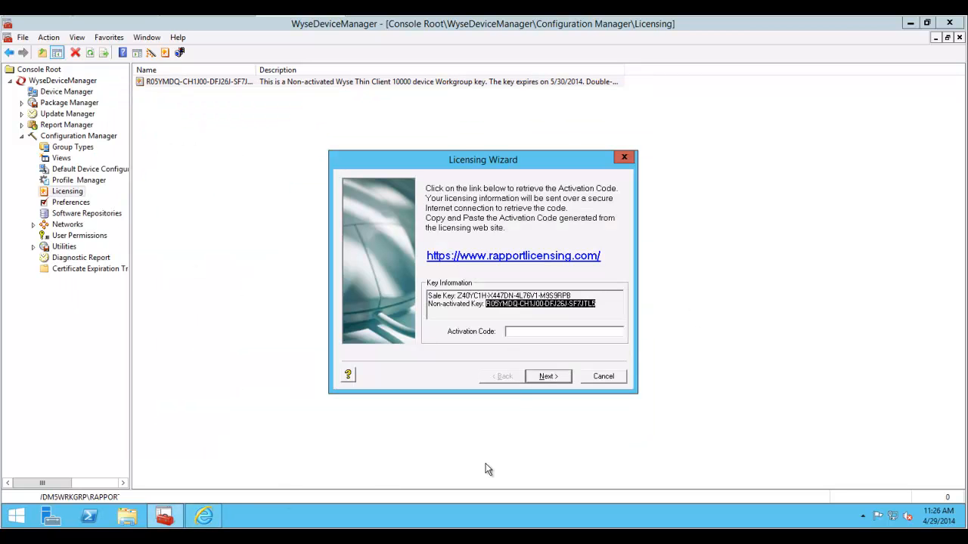
{"action": "left_click", "coordinate": [203, 516]}
{"action": "key", "text": "Tab"}
{"action": "key", "text": "ctrl+v"}
{"action": "left_click", "coordinate": [215, 362]}
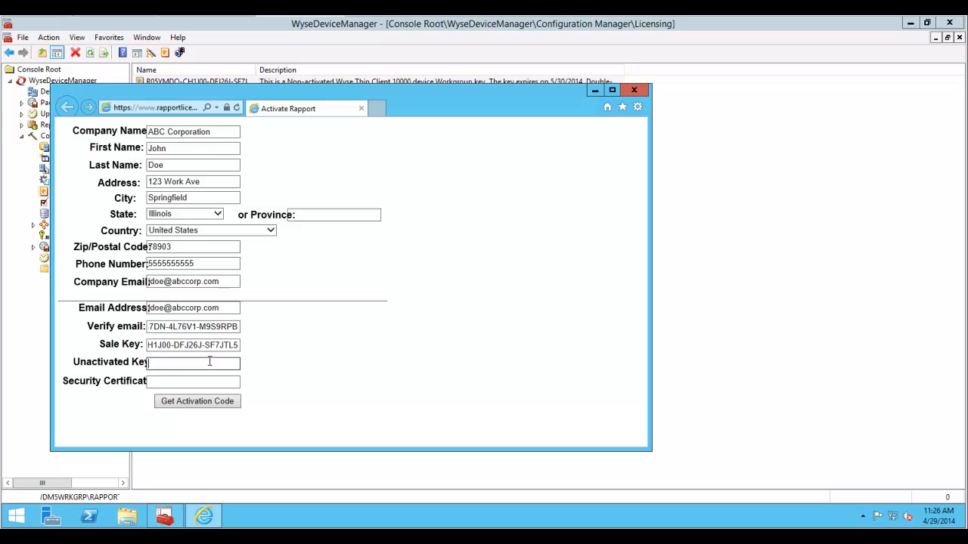
{"action": "key", "text": "ctrl+v"}
- Correct the Verify email field, re-paste the sale key, and request the activation code
{"action": "left_click", "coordinate": [232, 326]}
{"action": "key", "text": "shift+Home"}
{"action": "key", "text": "BackSpace"}
{"action": "type", "text": "jdoe@abccorp.com"}
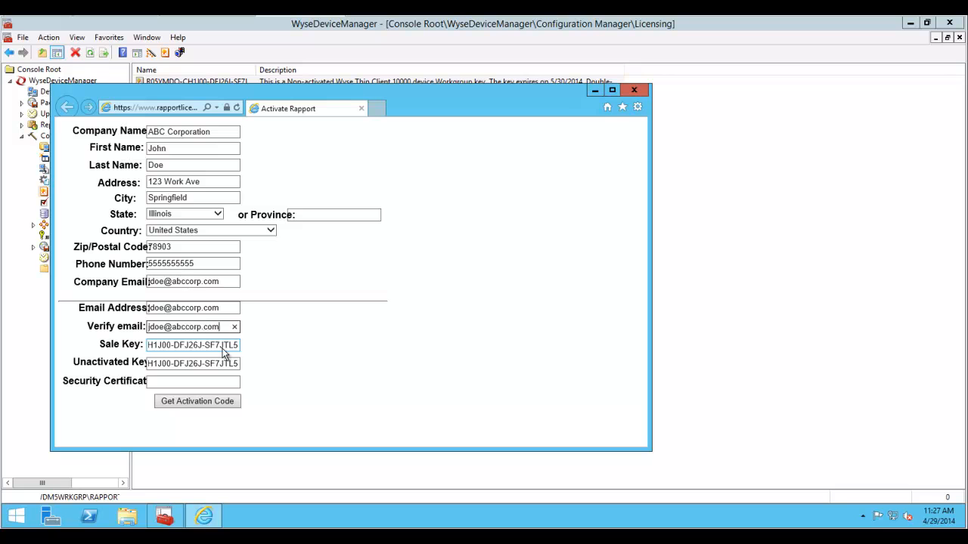
{"action": "key", "text": "Tab"}
{"action": "key", "text": "ctrl+v"}
{"action": "left_click", "coordinate": [203, 401]}
- Enter the returned activation code in the wizard, finish activation, and show the device list
{"action": "double_click", "coordinate": [141, 173]}
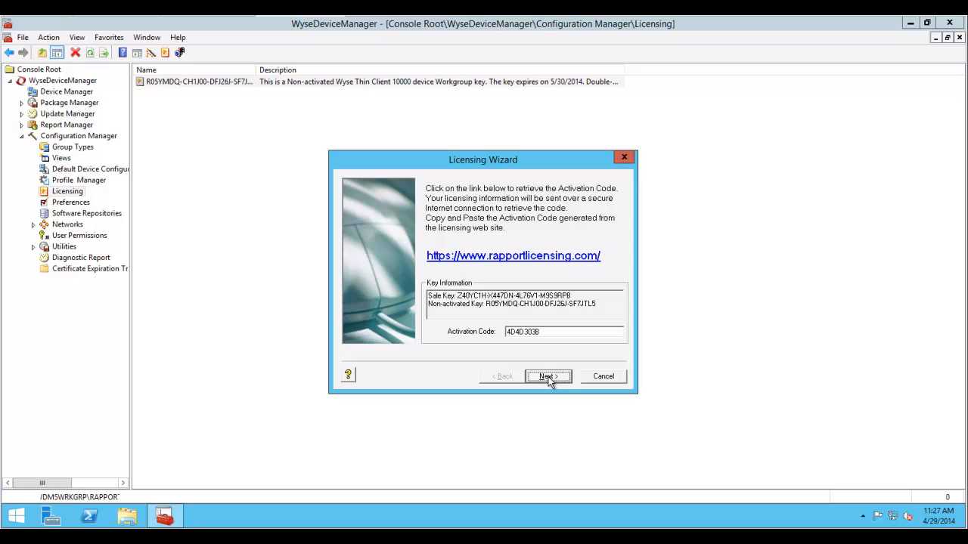
{"action": "left_click", "coordinate": [548, 377]}
{"action": "left_click", "coordinate": [548, 377]}
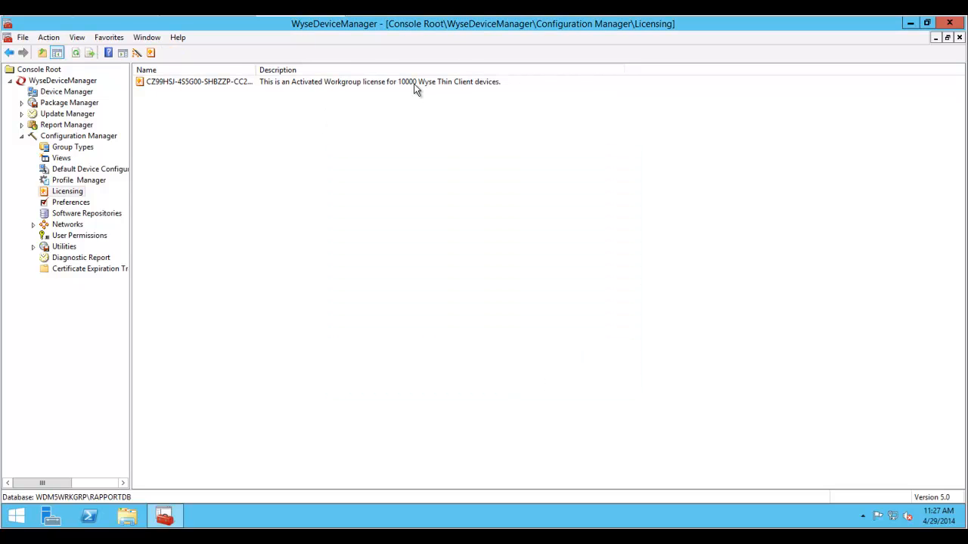
{"action": "left_click", "coordinate": [69, 92]}
- On the domain controller, open DNS Manager and browse to wysedemo.demo's _tcp folder
{"action": "left_click", "coordinate": [203, 15]}
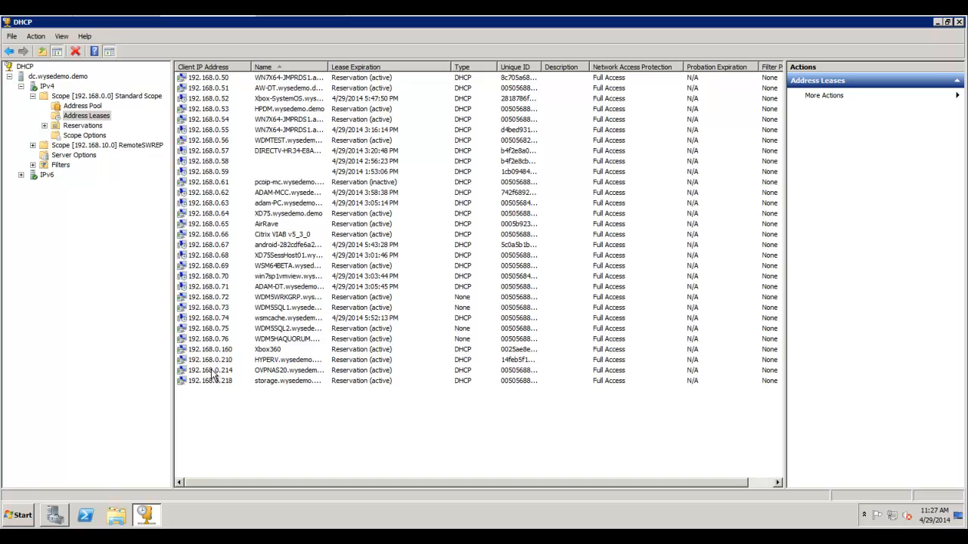
{"action": "left_click", "coordinate": [14, 520]}
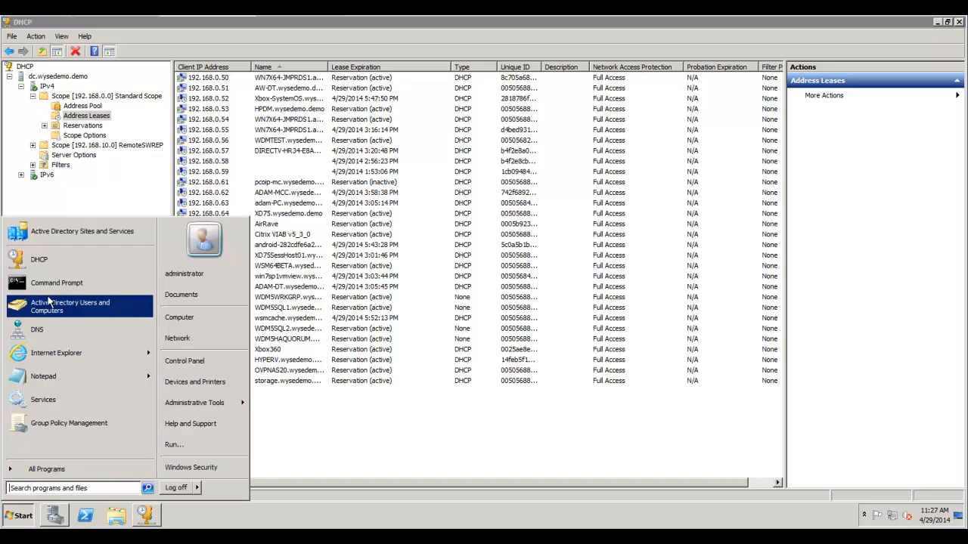
{"action": "left_click", "coordinate": [50, 331]}
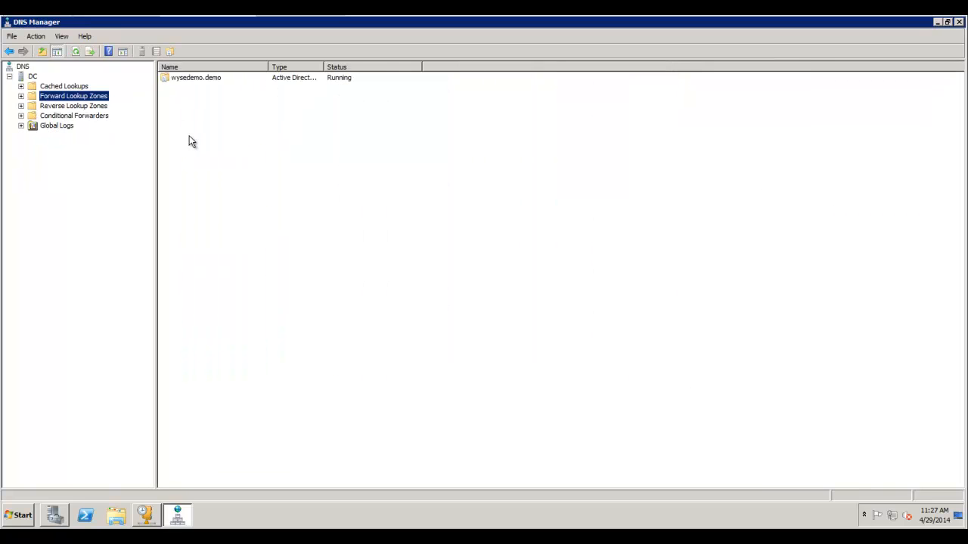
{"action": "left_click", "coordinate": [21, 96]}
{"action": "left_click", "coordinate": [47, 105]}
{"action": "left_click", "coordinate": [32, 106]}
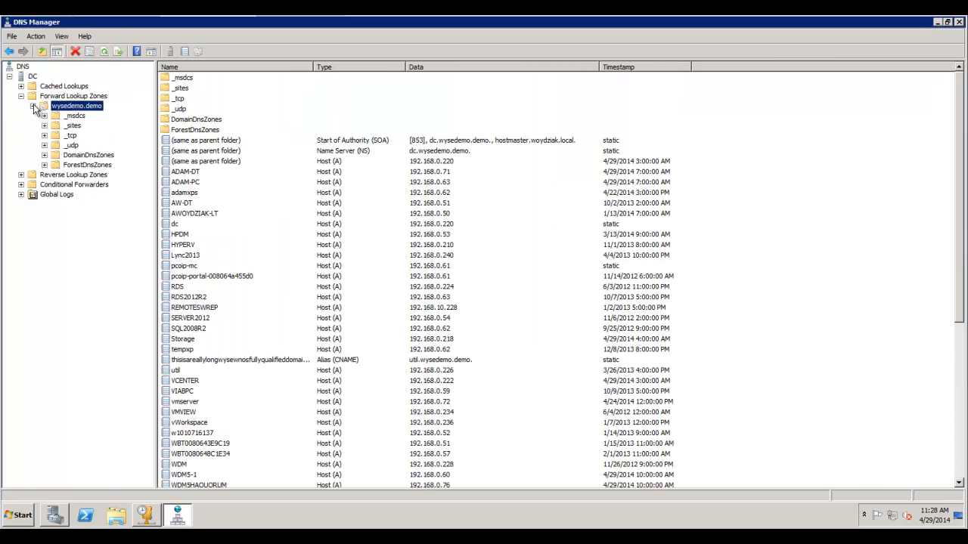
{"action": "left_click", "coordinate": [65, 136]}
- Point the _wdmserver SRV record's host to wdm5wrkgrp.wysedemo.demo
{"action": "right_click", "coordinate": [190, 132]}
{"action": "left_click", "coordinate": [215, 155]}
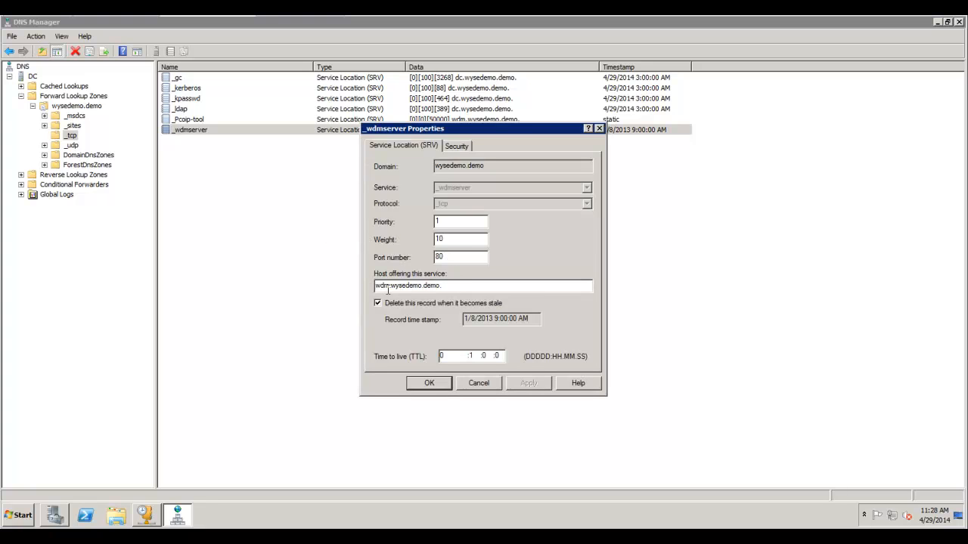
{"action": "type", "text": "5wrkgrp"}
{"action": "left_click", "coordinate": [529, 384]}
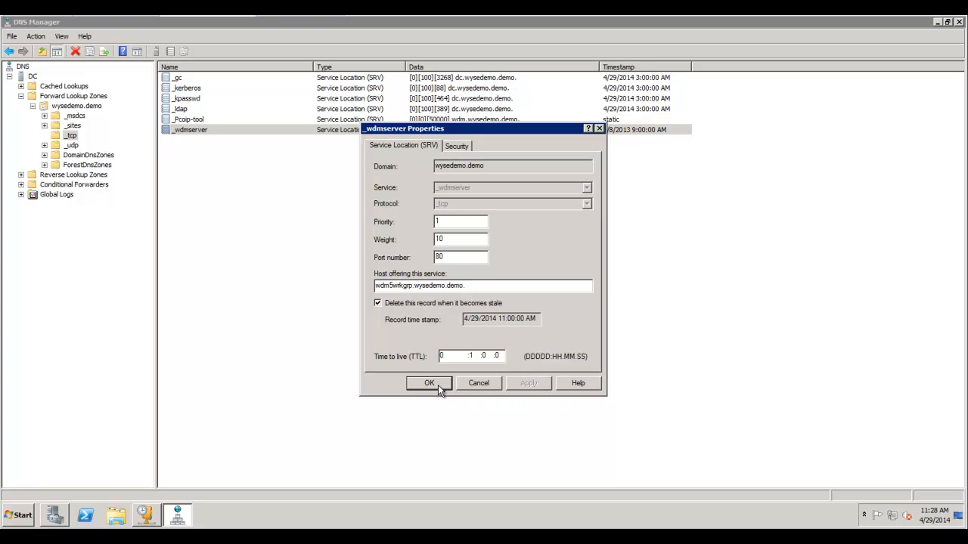
{"action": "left_click", "coordinate": [428, 383]}
- Point the _Pcoip-tool SRV record's host to wdm5wrkgrp.wysedemo.demo as well
{"action": "left_click", "coordinate": [202, 120]}
{"action": "right_click", "coordinate": [203, 123]}
{"action": "left_click", "coordinate": [230, 141]}
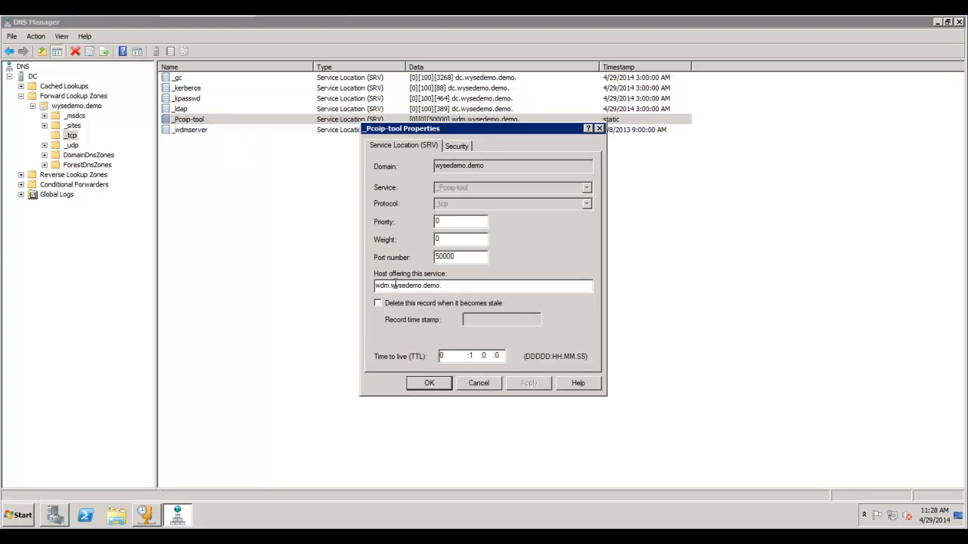
{"action": "type", "text": "5wrkgrp"}
{"action": "left_click", "coordinate": [532, 383]}
{"action": "left_click", "coordinate": [429, 383]}
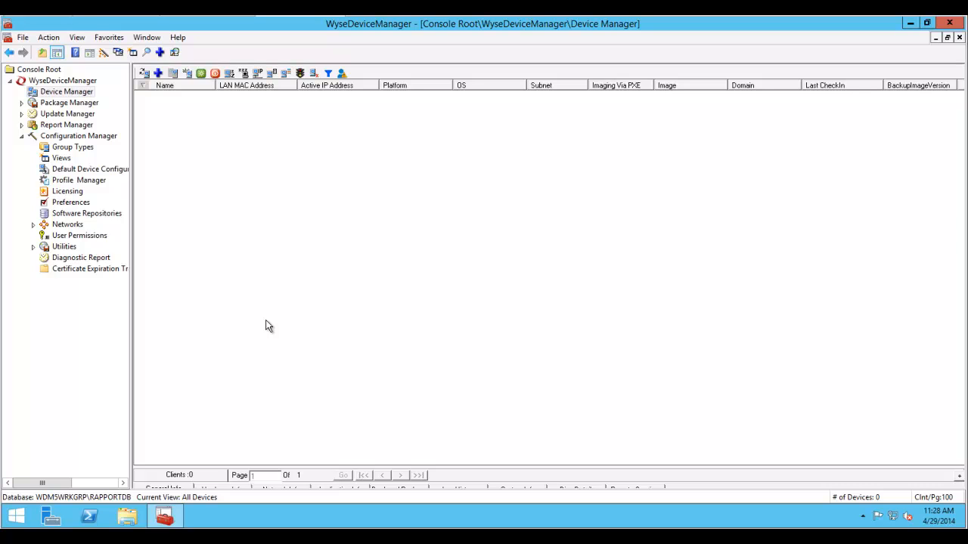
{"action": "key", "text": "super"}
{"action": "type", "text": "cmd"}
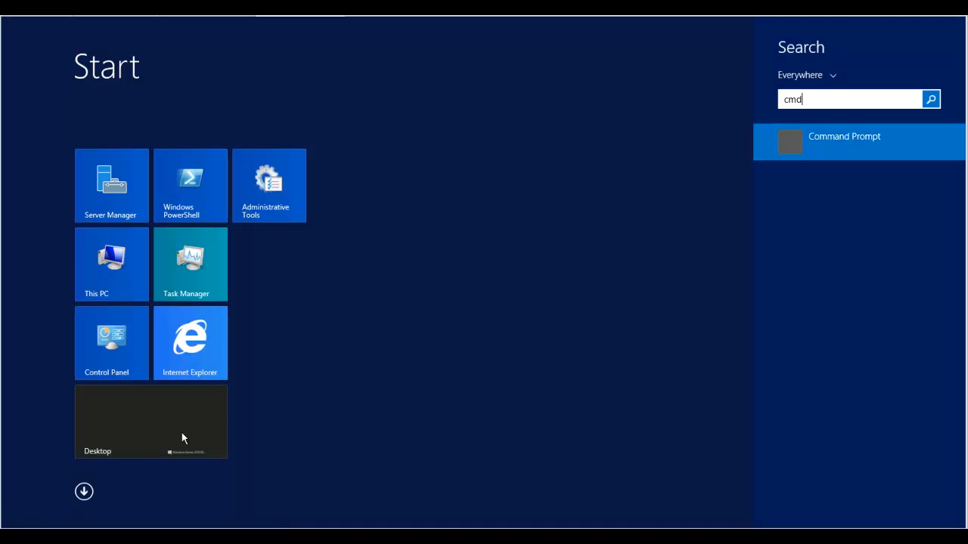
{"action": "key", "text": "Return"}
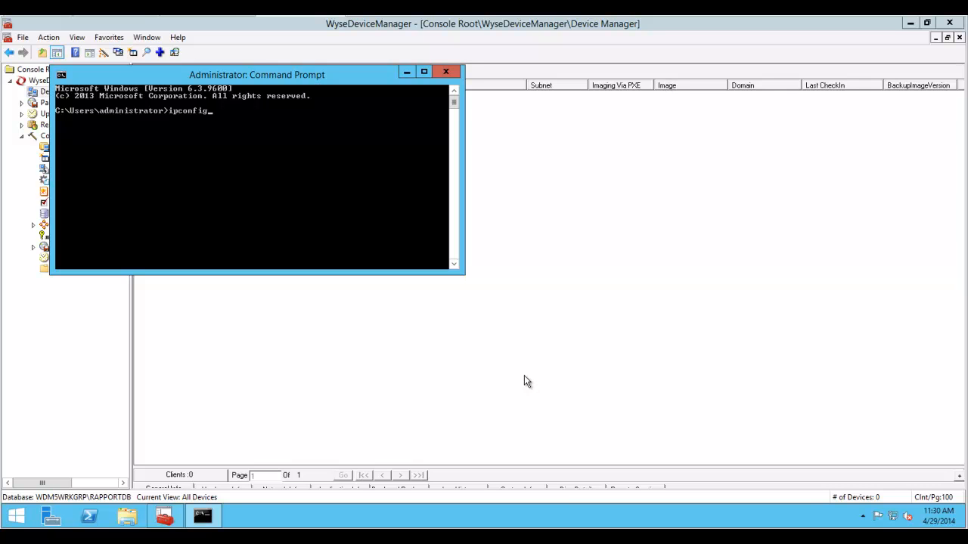
{"action": "type", "text": "ipconfig /all"}
{"action": "key", "text": "Return"}
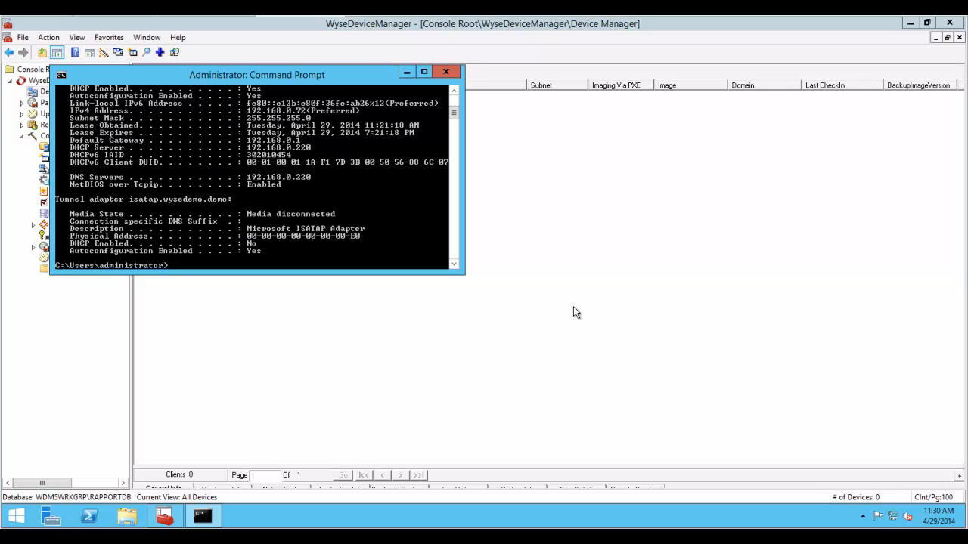
{"action": "scroll", "coordinate": [312, 190], "scroll_direction": "up", "scroll_amount": 6}
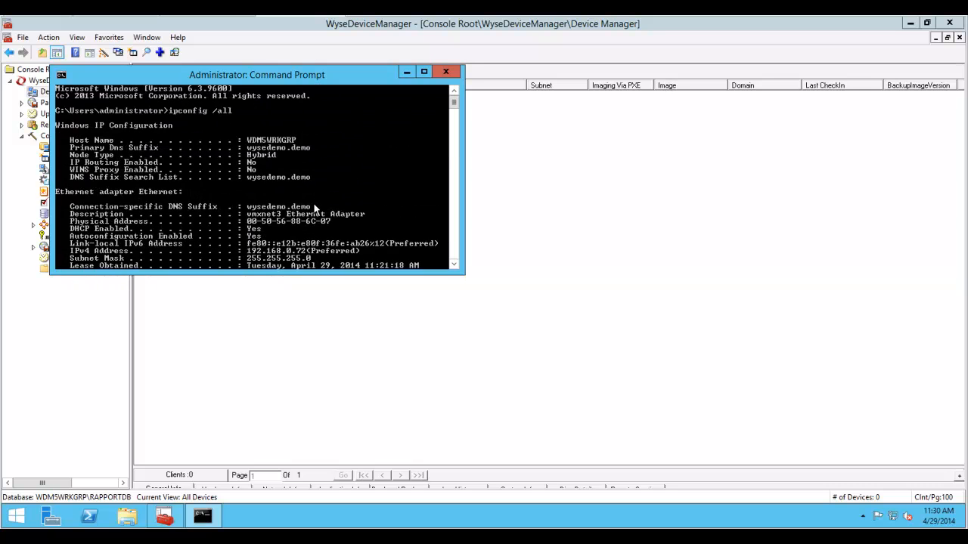
{"action": "scroll", "coordinate": [315, 208], "scroll_direction": "down", "scroll_amount": 1}
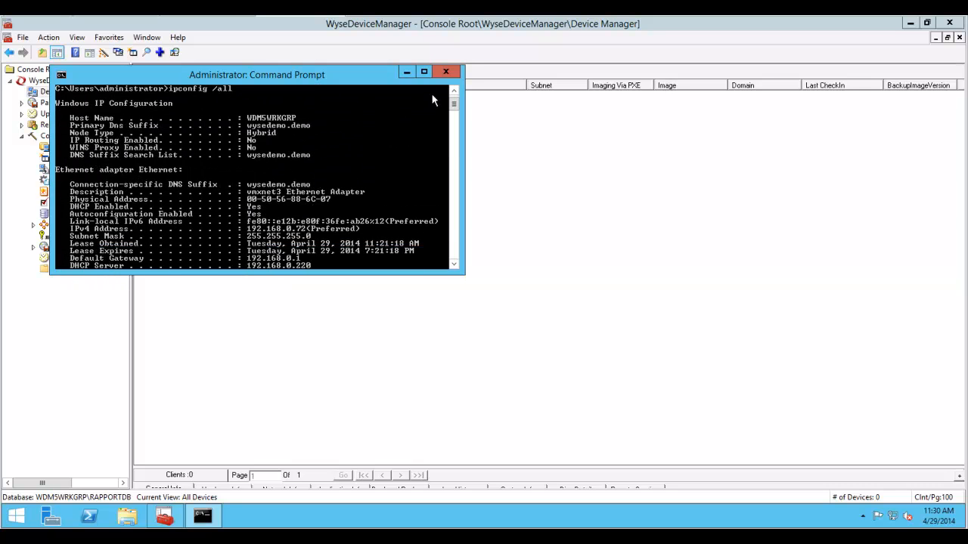
{"action": "left_click", "coordinate": [447, 72]}
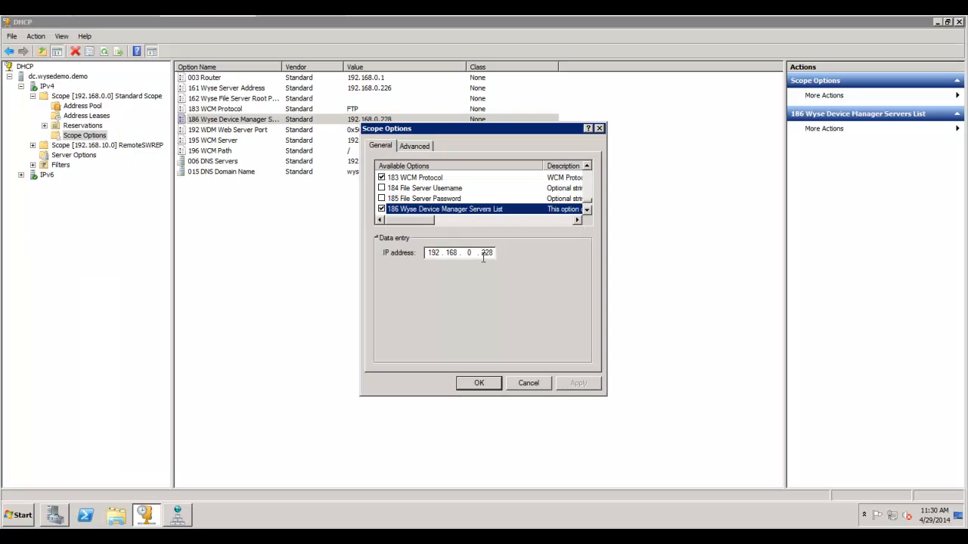
- Change option 186's server address last octet to 72, giving 192.168.0.72, and apply
{"action": "double_click", "coordinate": [486, 254]}
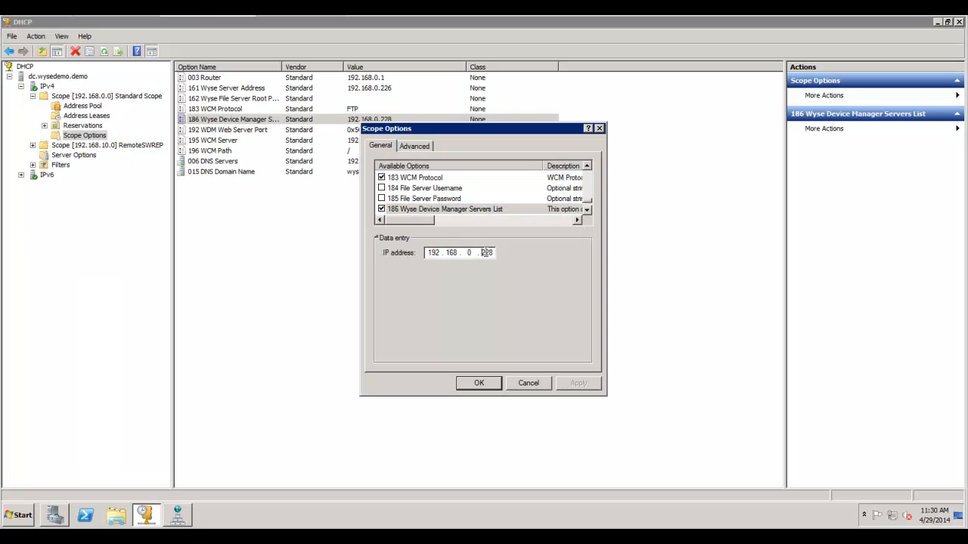
{"action": "type", "text": "72"}
{"action": "left_click", "coordinate": [577, 384]}
{"action": "left_click", "coordinate": [479, 383]}
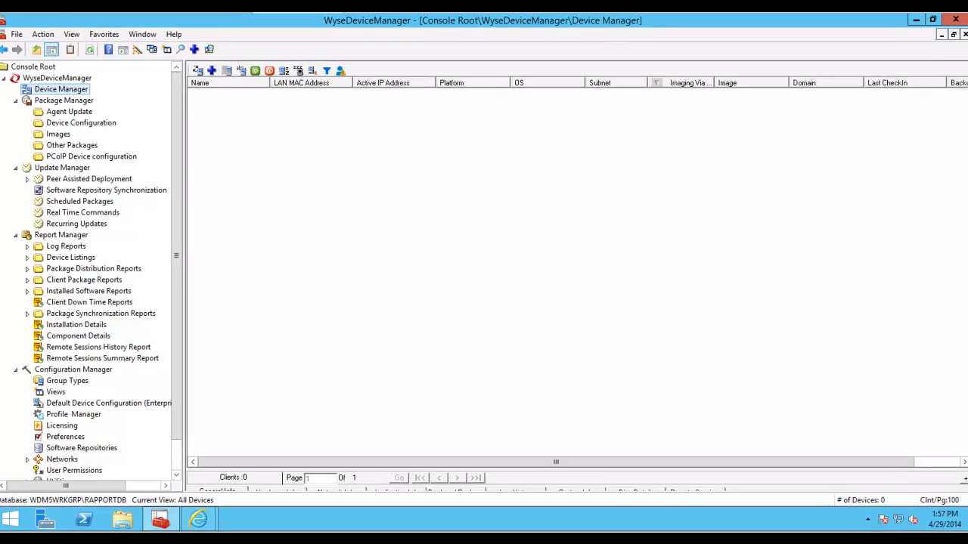
- Restart the thin client with factory defaults from the crash cart window
{"action": "left_click_drag", "start_coordinate": [967, 134], "coordinate": [511, 57]}
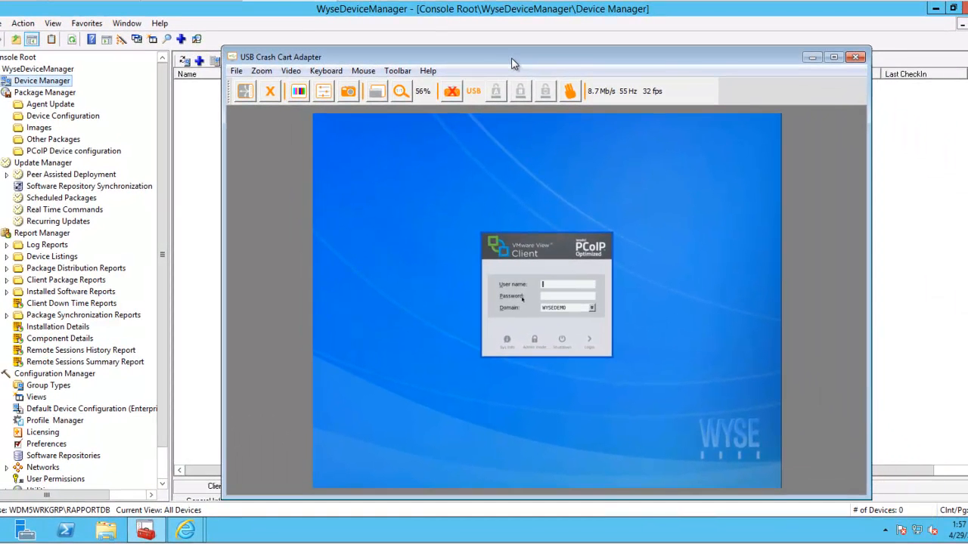
{"action": "left_click", "coordinate": [562, 340]}
{"action": "left_click", "coordinate": [520, 303]}
{"action": "left_click", "coordinate": [524, 318]}
{"action": "left_click", "coordinate": [529, 335]}
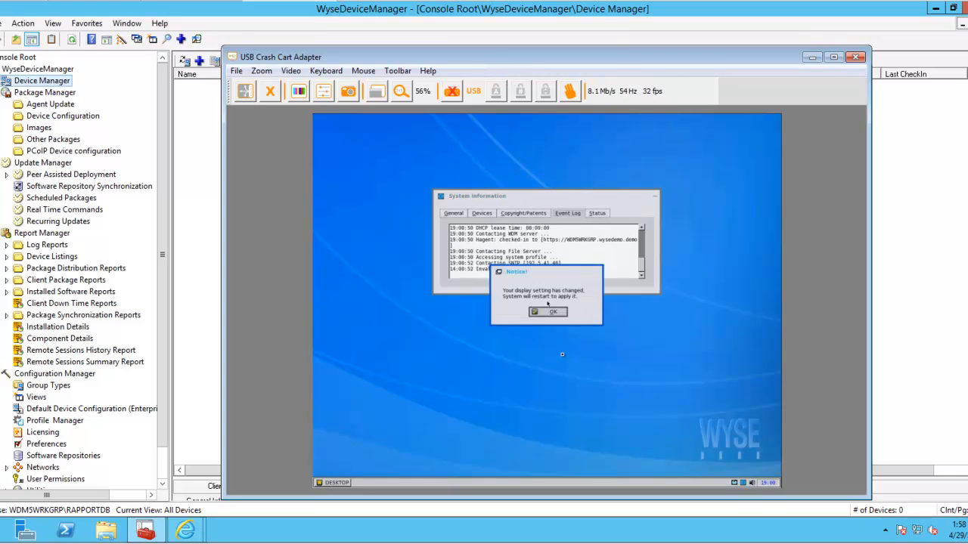
- Dismiss the display notice and refresh Device Manager to list WT008064bd4aa3 at 192.168.0.78
{"action": "left_click", "coordinate": [548, 311]}
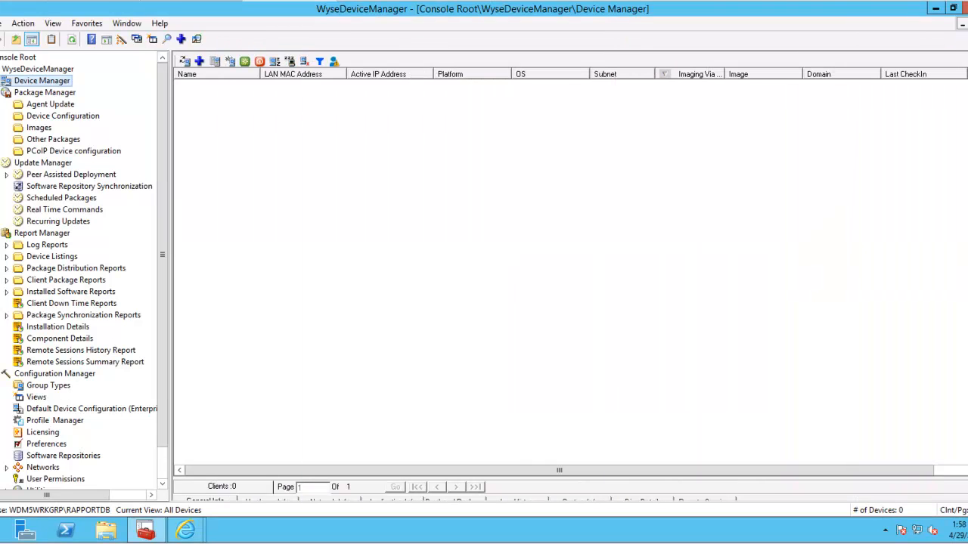
{"action": "right_click", "coordinate": [68, 81]}
{"action": "left_click", "coordinate": [104, 239]}
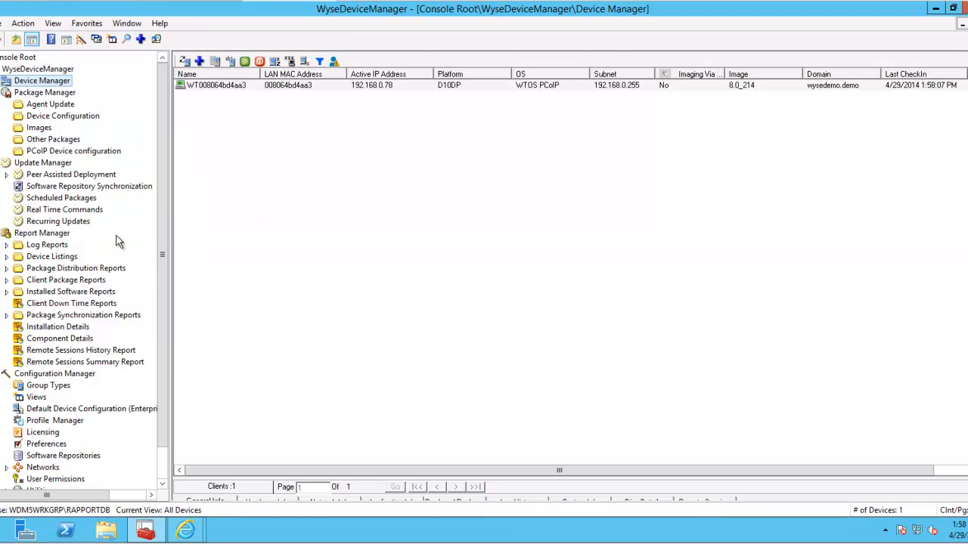